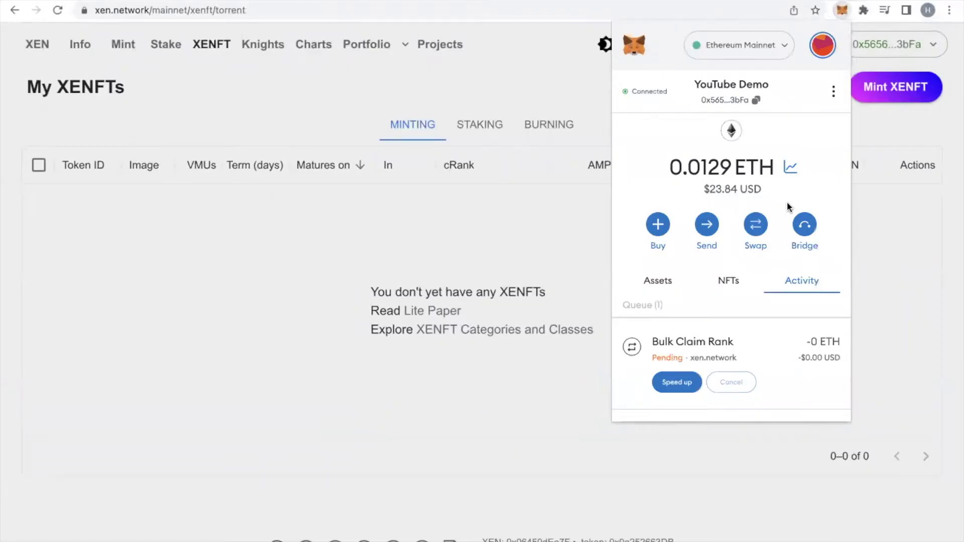
Check the pending Bulk Claim Rank details, then switch on Customize transaction nonce in Advanced settings
{"action": "left_click", "coordinate": [682, 350]}
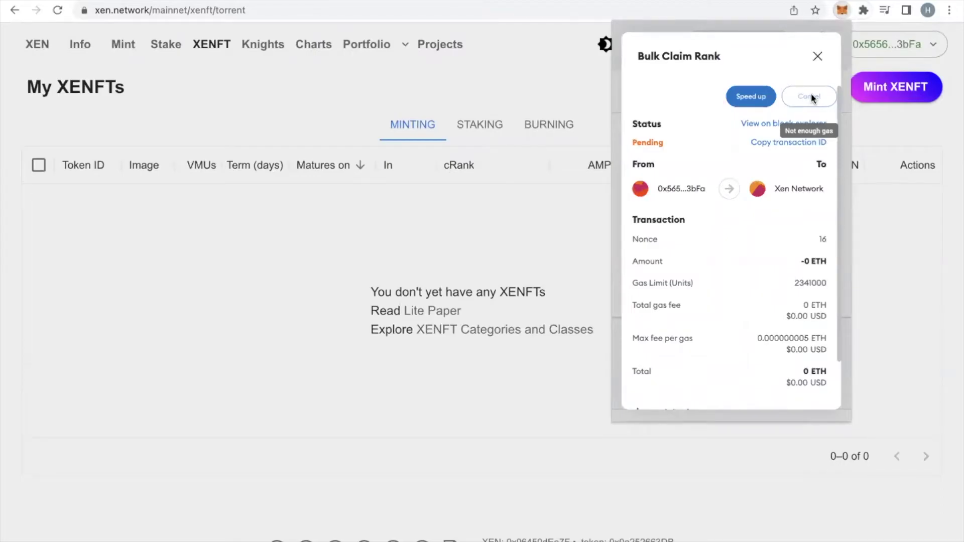
{"action": "left_click", "coordinate": [818, 57]}
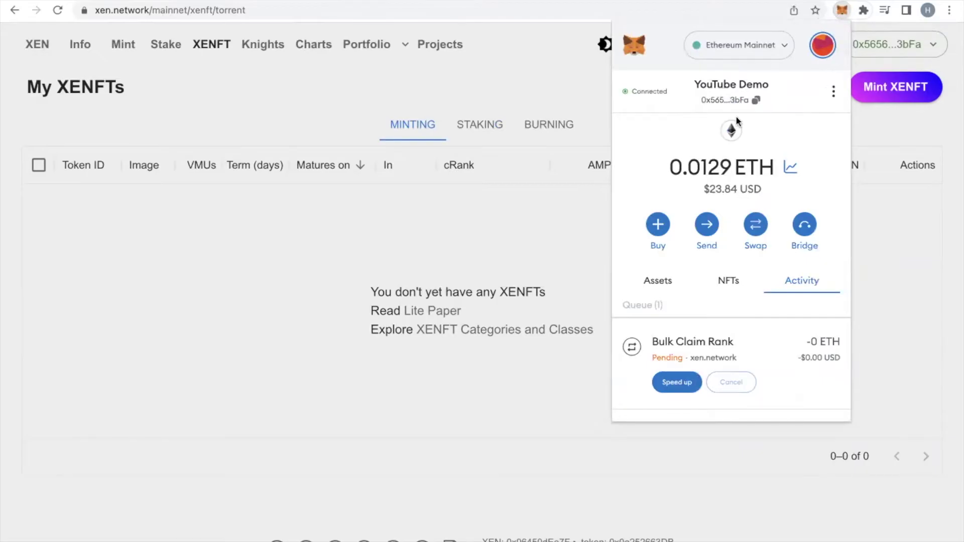
{"action": "left_click", "coordinate": [824, 46]}
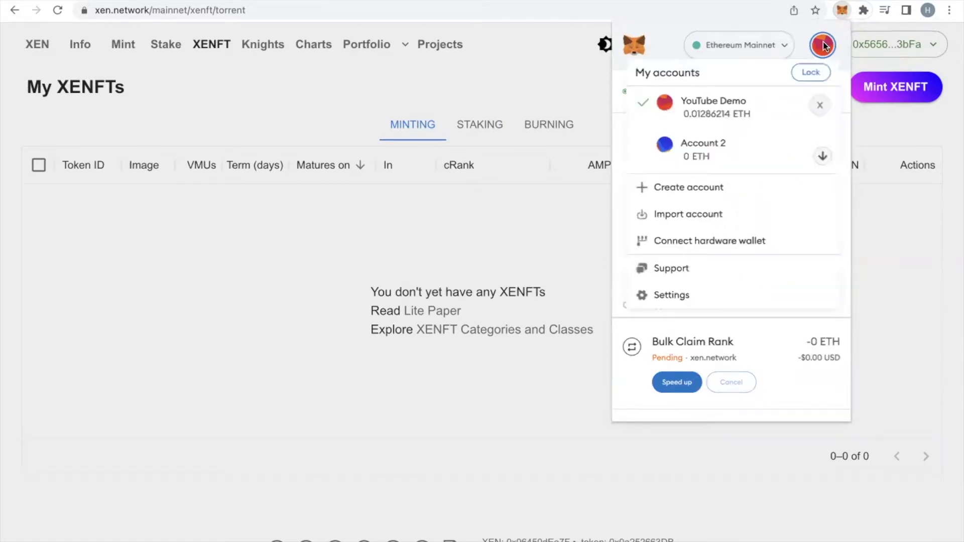
{"action": "left_click", "coordinate": [672, 295]}
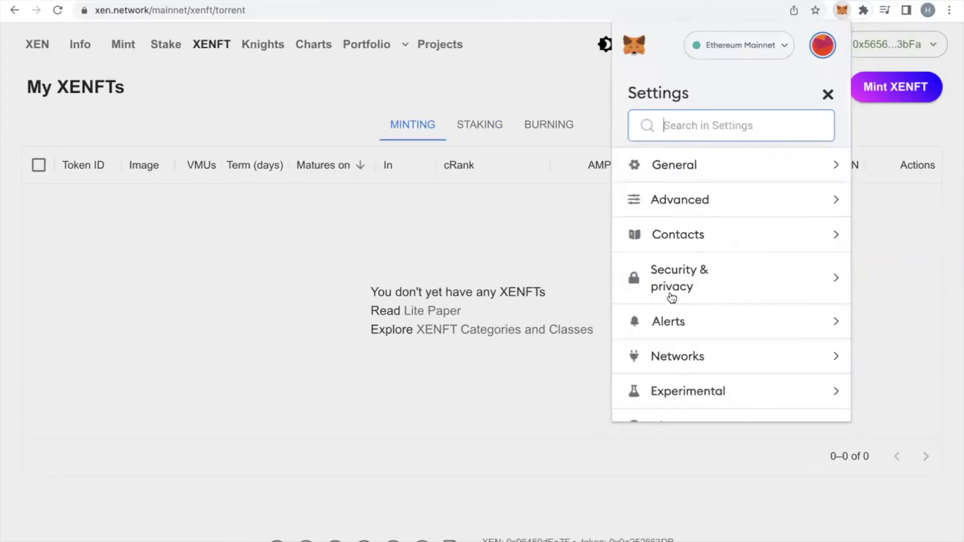
{"action": "left_click", "coordinate": [764, 201]}
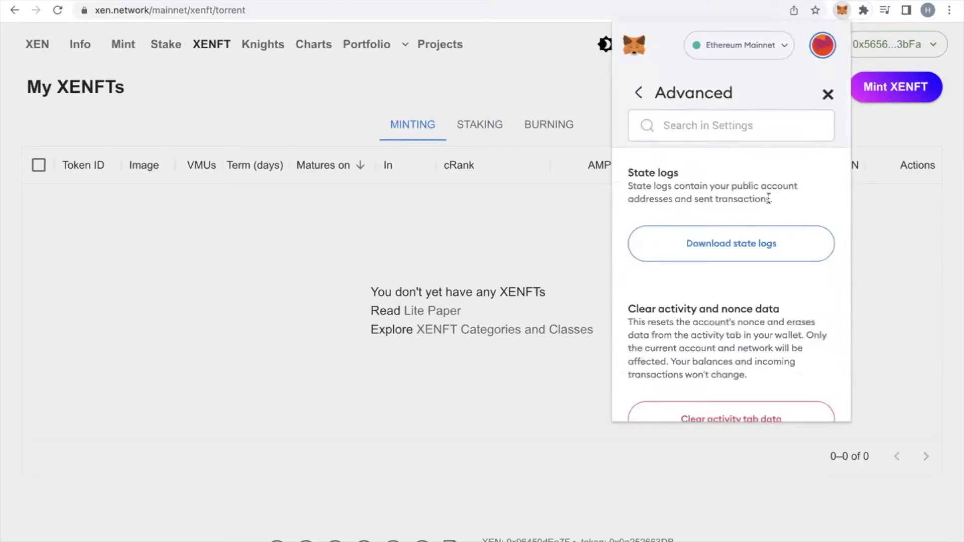
{"action": "scroll", "coordinate": [769, 198], "scroll_direction": "down", "scroll_amount": 6}
{"action": "scroll", "coordinate": [768, 200], "scroll_direction": "down", "scroll_amount": 6}
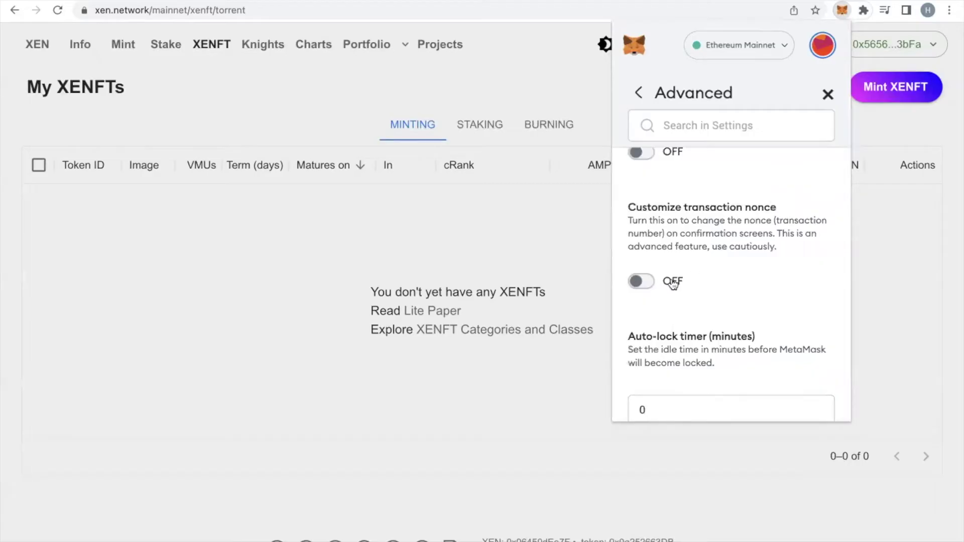
{"action": "left_click", "coordinate": [652, 288]}
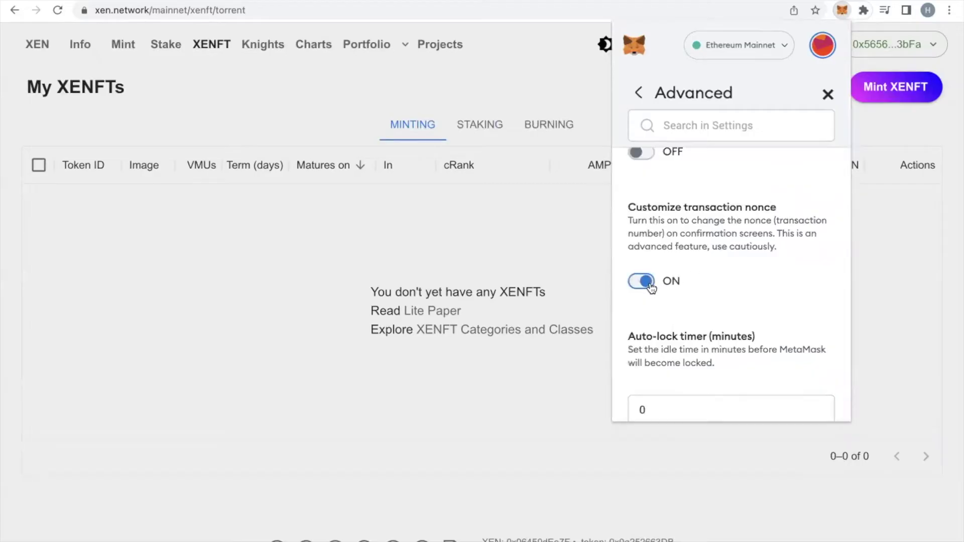
{"action": "left_click", "coordinate": [827, 95]}
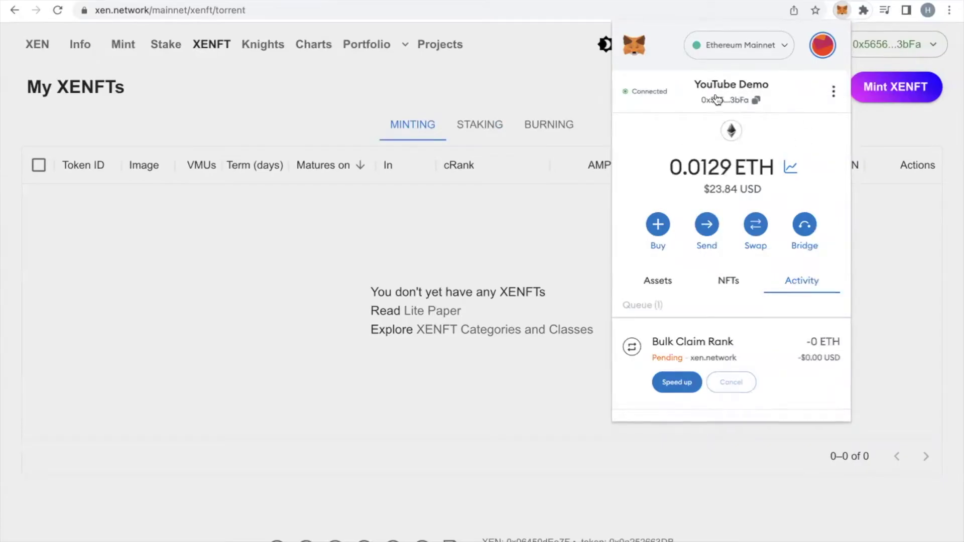
Open the wallet account's page on the Etherscan block explorer
{"action": "left_click", "coordinate": [834, 96]}
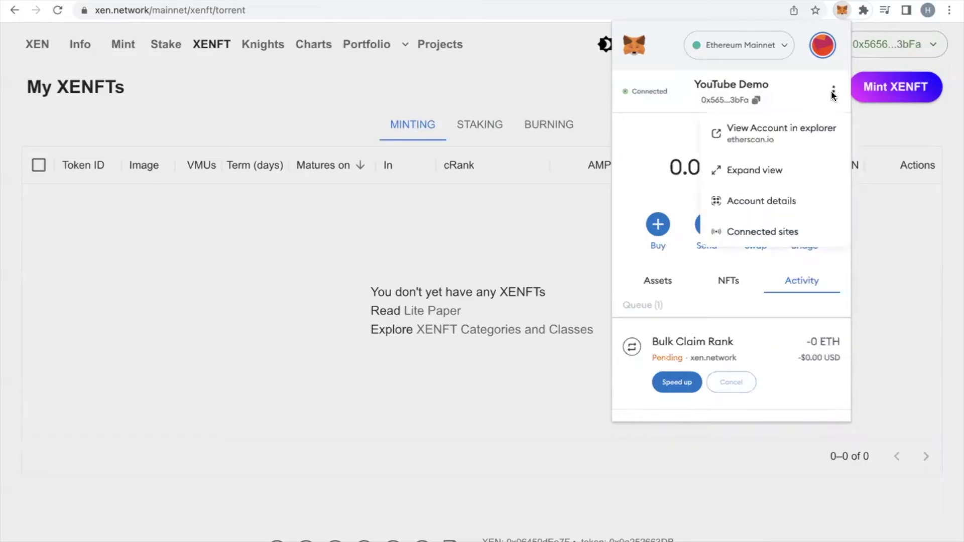
{"action": "left_click", "coordinate": [765, 134]}
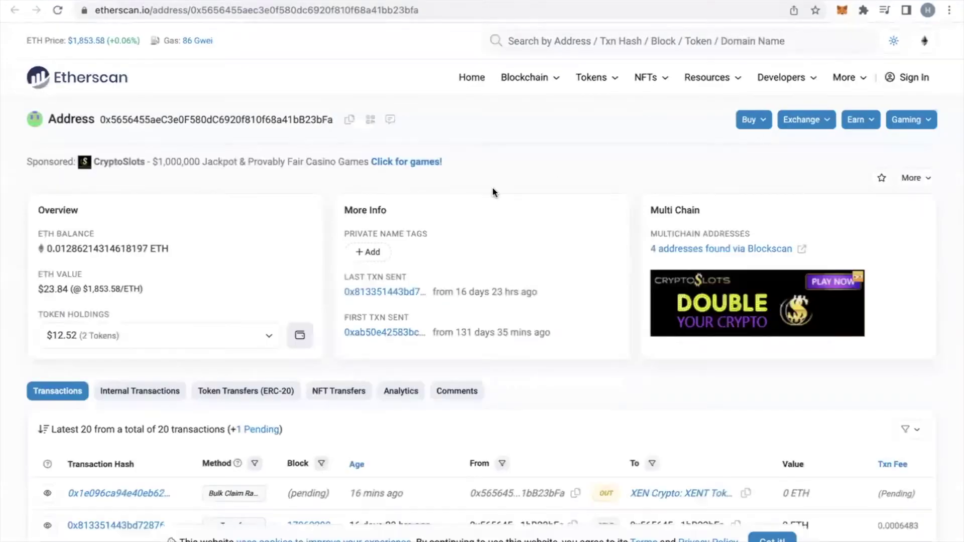
{"action": "scroll", "coordinate": [492, 191], "scroll_direction": "down", "scroll_amount": 3}
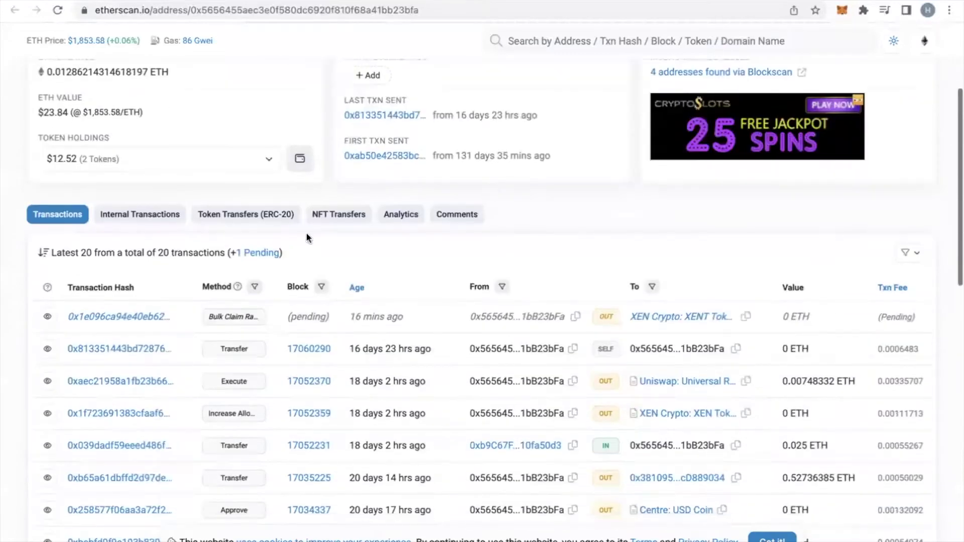
Open the pending Bulk Claim Rank transaction and expand its details to show nonce 16 and 5 Gwei gas price
{"action": "left_click", "coordinate": [115, 319]}
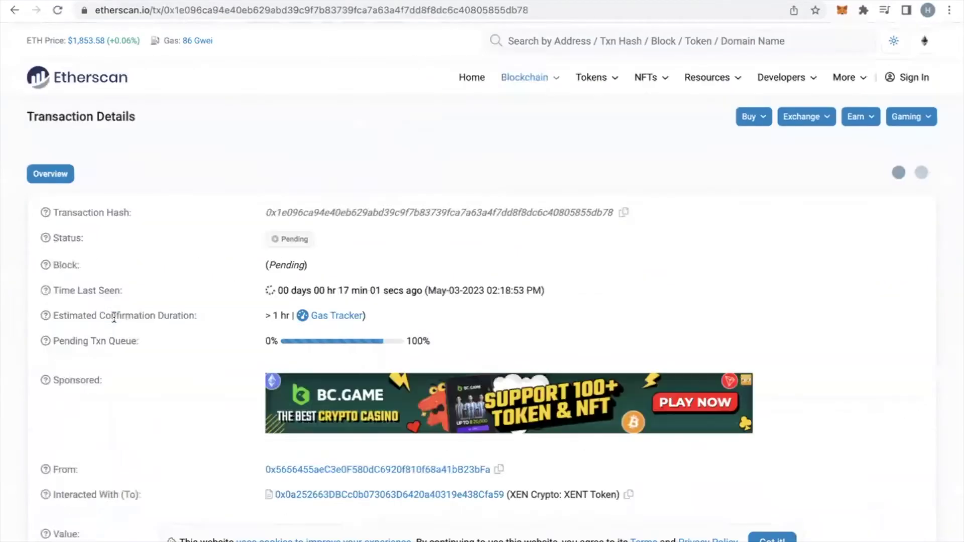
{"action": "scroll", "coordinate": [457, 322], "scroll_direction": "down", "scroll_amount": 3}
{"action": "scroll", "coordinate": [457, 324], "scroll_direction": "down", "scroll_amount": 2}
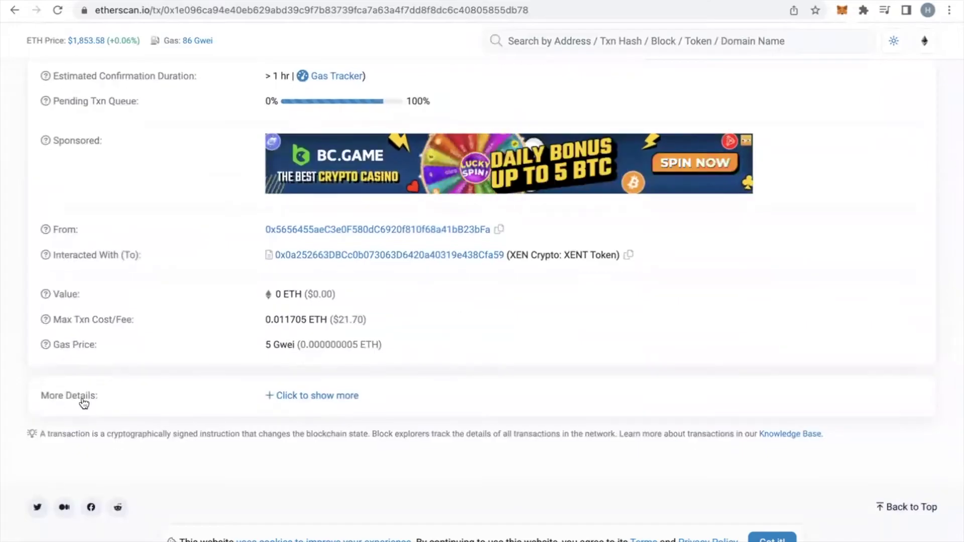
{"action": "left_click", "coordinate": [299, 396]}
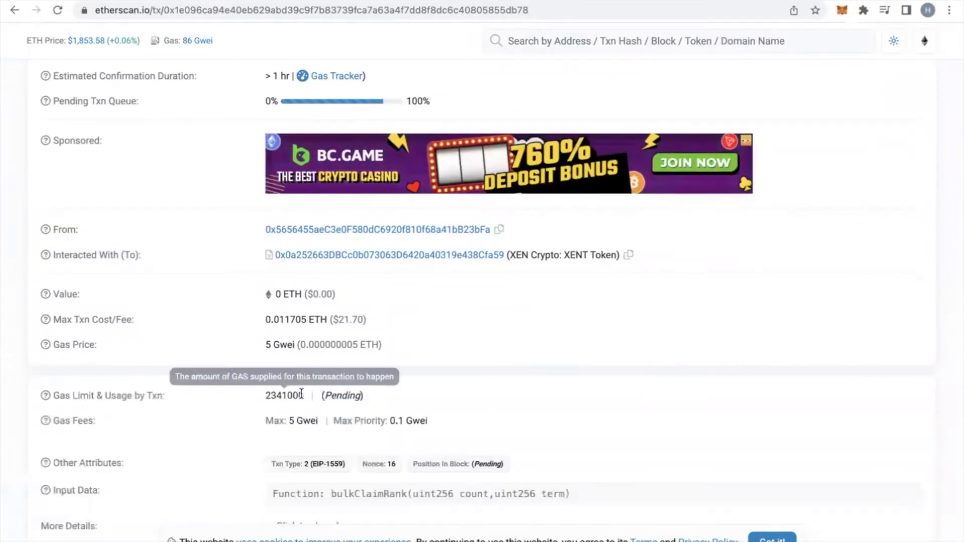
{"action": "scroll", "coordinate": [575, 350], "scroll_direction": "down", "scroll_amount": 2}
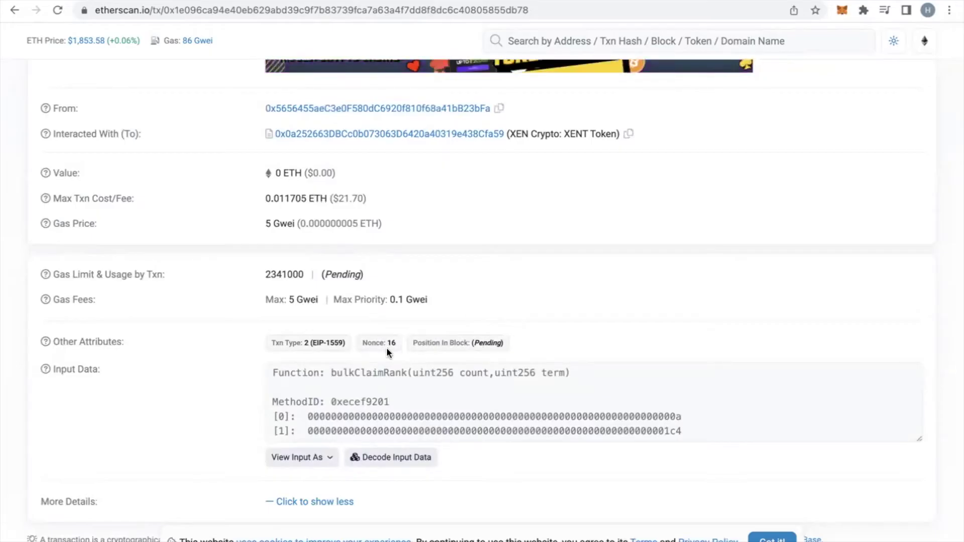
{"action": "scroll", "coordinate": [539, 285], "scroll_direction": "up", "scroll_amount": 1}
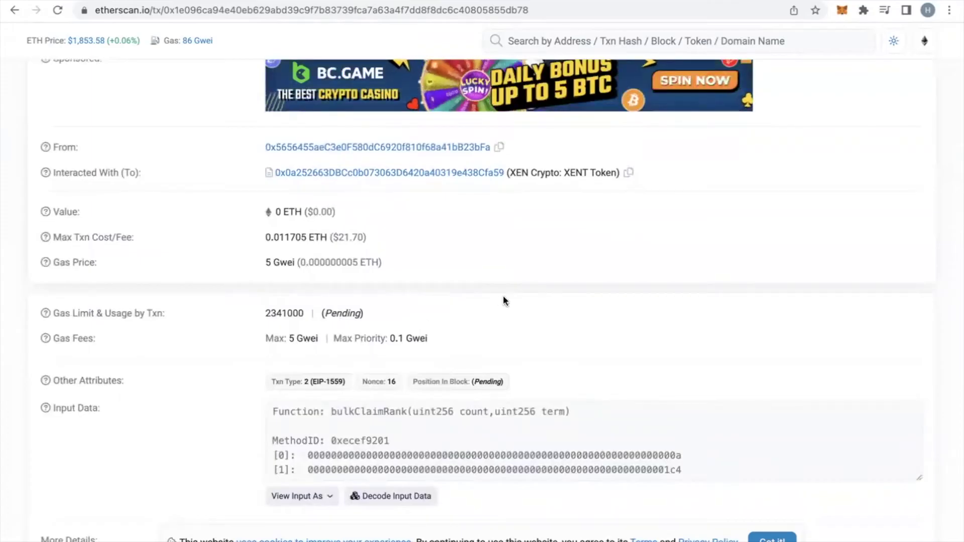
{"action": "scroll", "coordinate": [503, 300], "scroll_direction": "up", "scroll_amount": 1}
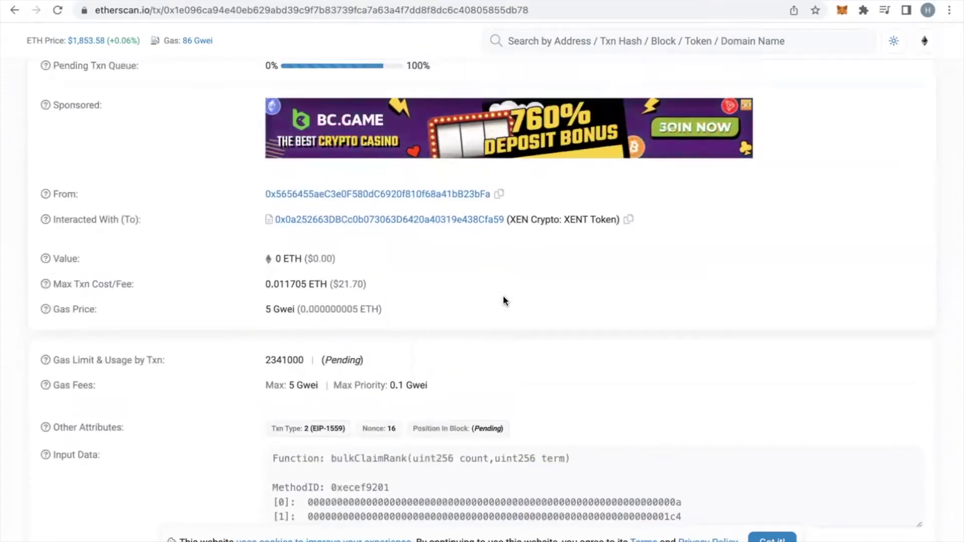
{"action": "mouse_move", "coordinate": [348, 365]}
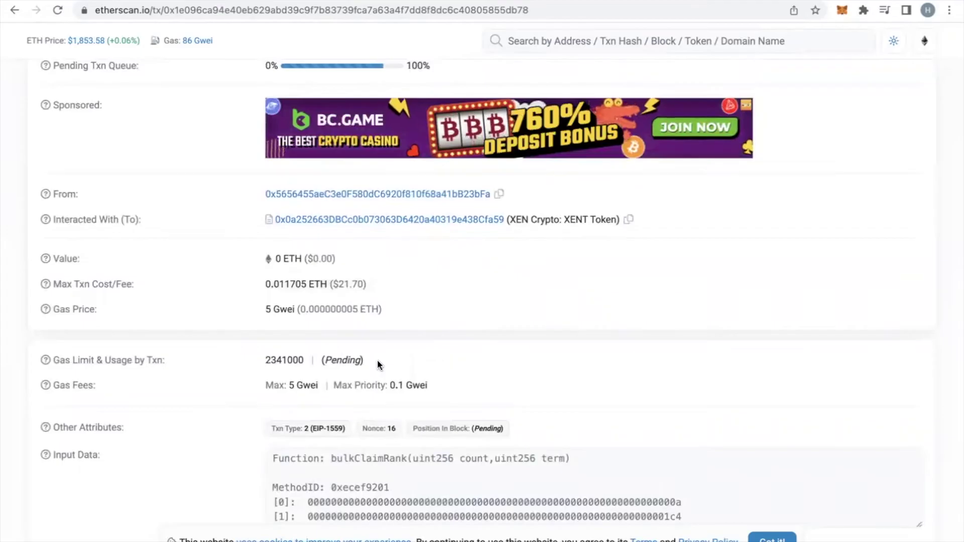
{"action": "scroll", "coordinate": [541, 348], "scroll_direction": "up", "scroll_amount": 1}
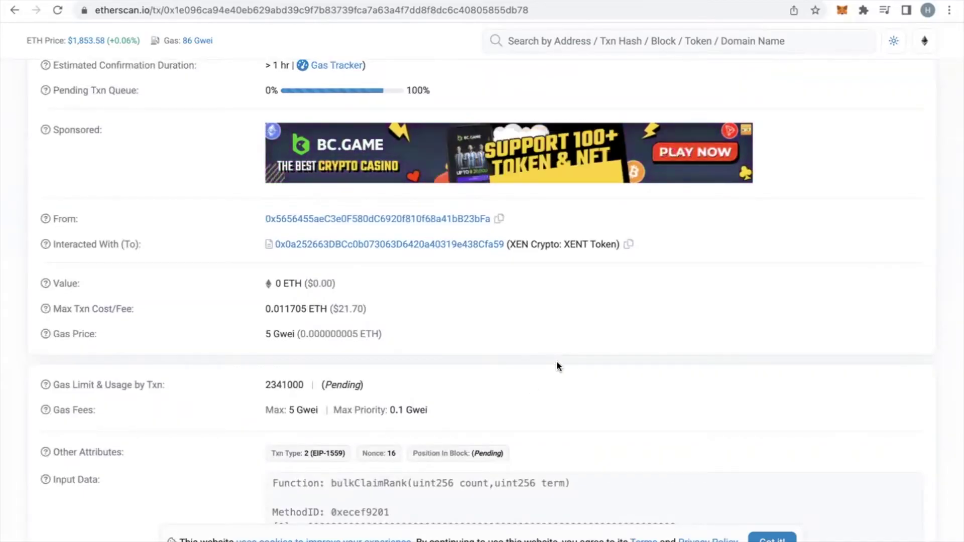
Prepare a 0 ETH send from the wallet to its own account and continue to confirmation
{"action": "left_click", "coordinate": [843, 9]}
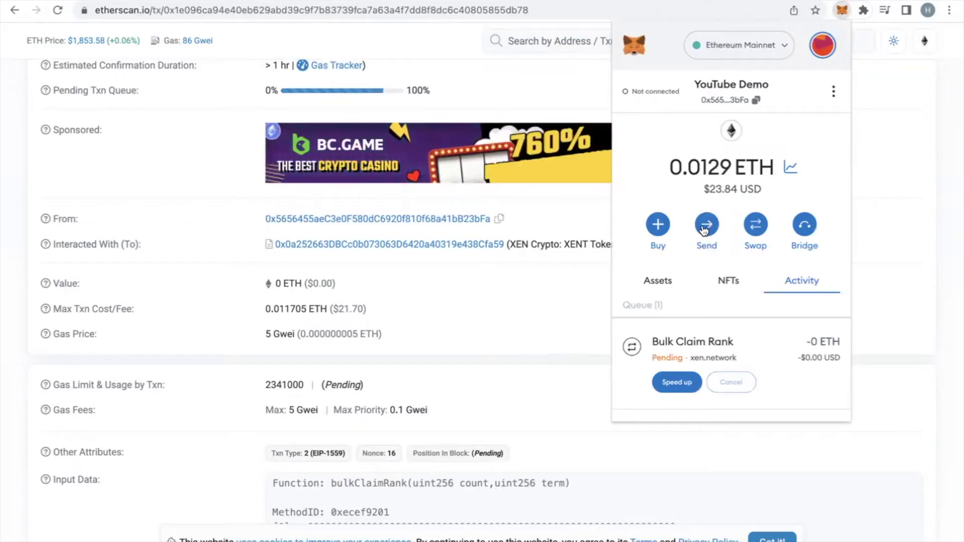
{"action": "left_click", "coordinate": [654, 287]}
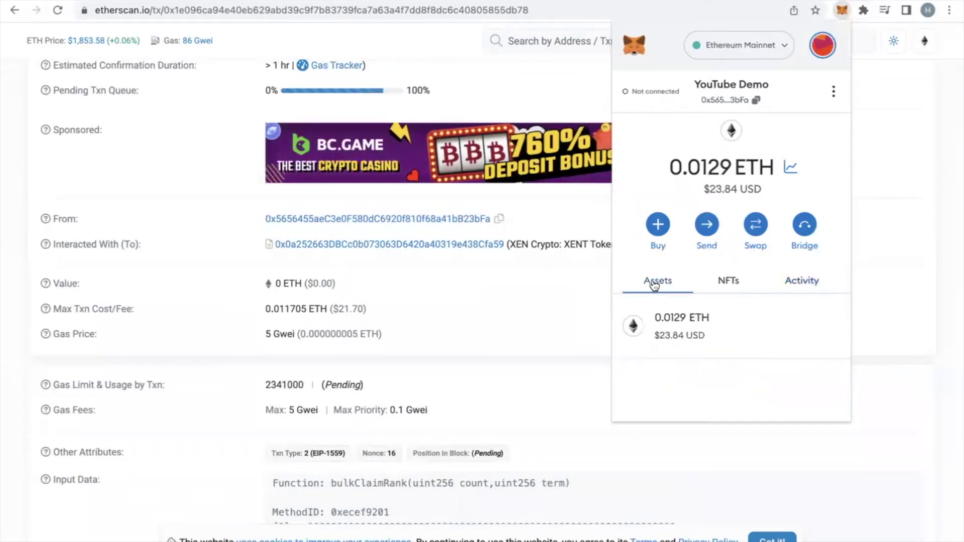
{"action": "left_click", "coordinate": [696, 330]}
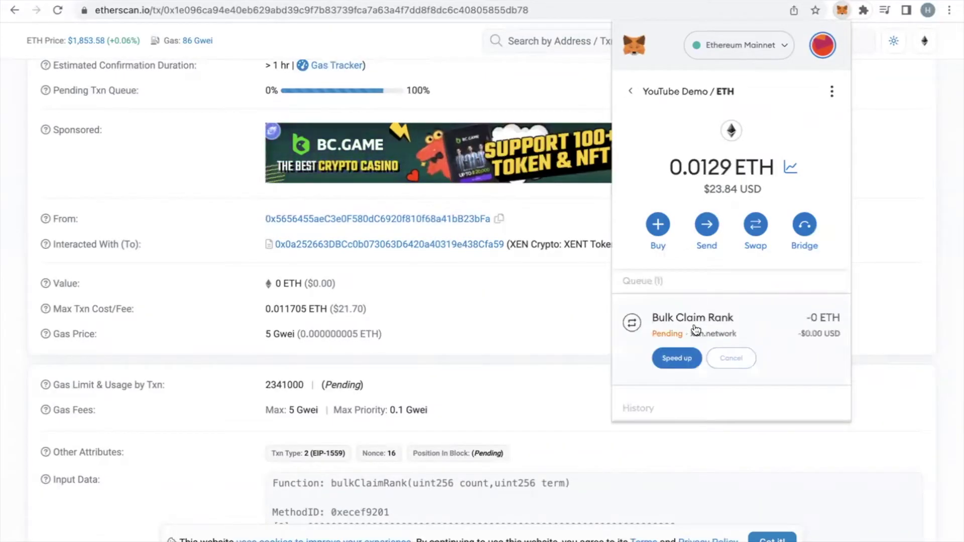
{"action": "left_click", "coordinate": [705, 229]}
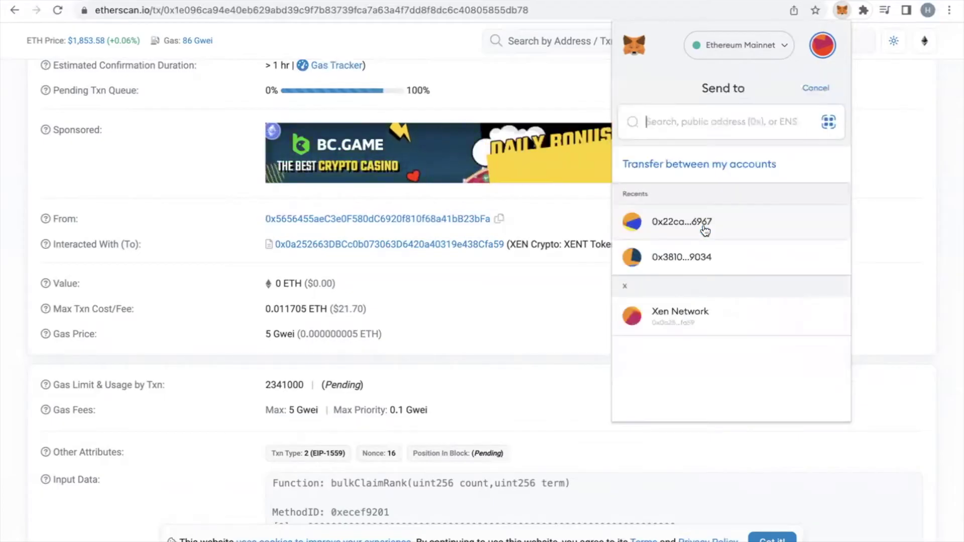
{"action": "left_click", "coordinate": [710, 171]}
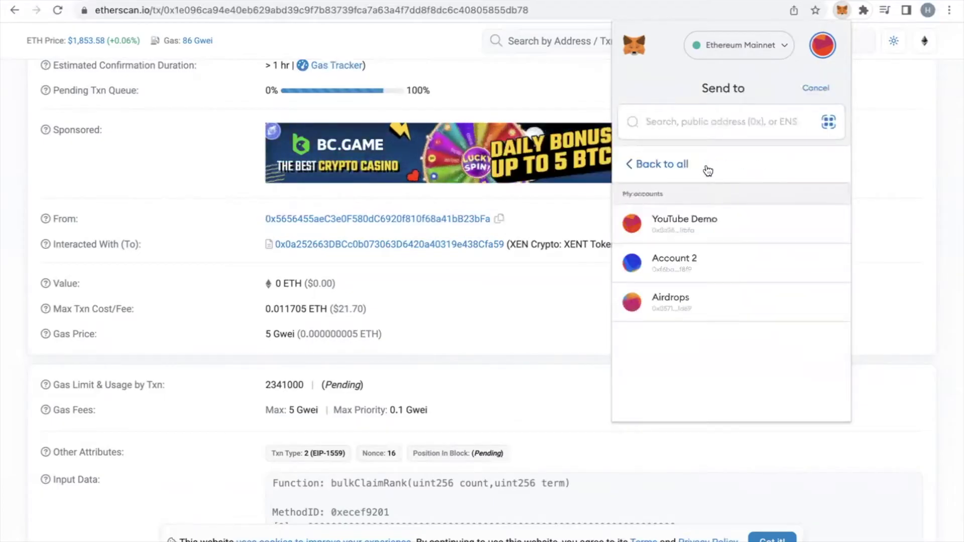
{"action": "left_click", "coordinate": [689, 225]}
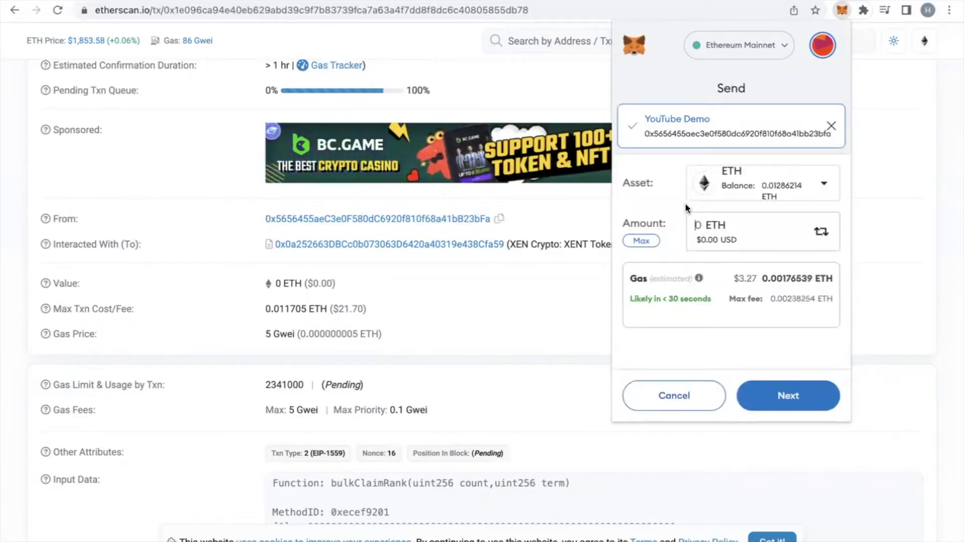
{"action": "left_click", "coordinate": [695, 225]}
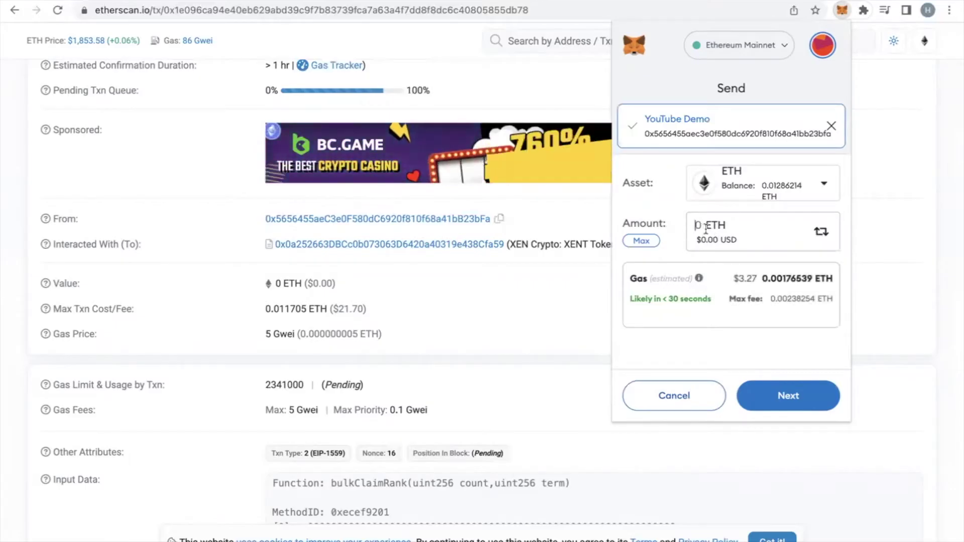
{"action": "left_click", "coordinate": [774, 397]}
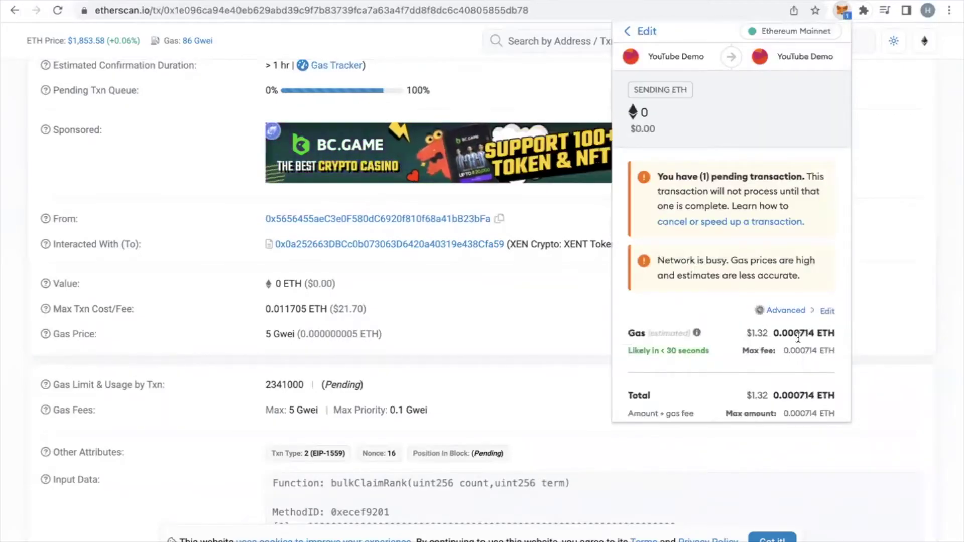
Reveal the Custom Nonce field and open the Market gas fee options for the 0 ETH send
{"action": "scroll", "coordinate": [799, 337], "scroll_direction": "down", "scroll_amount": 2}
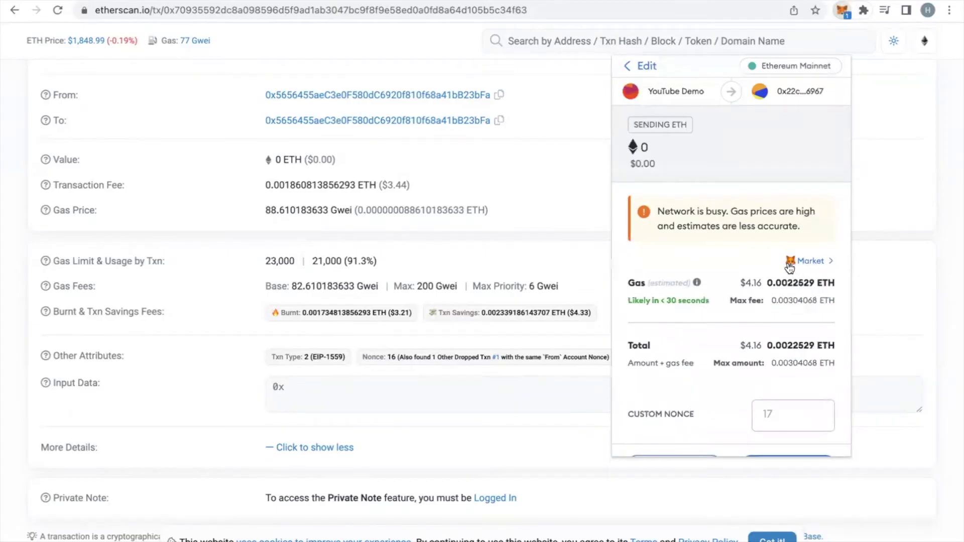
{"action": "left_click", "coordinate": [816, 262]}
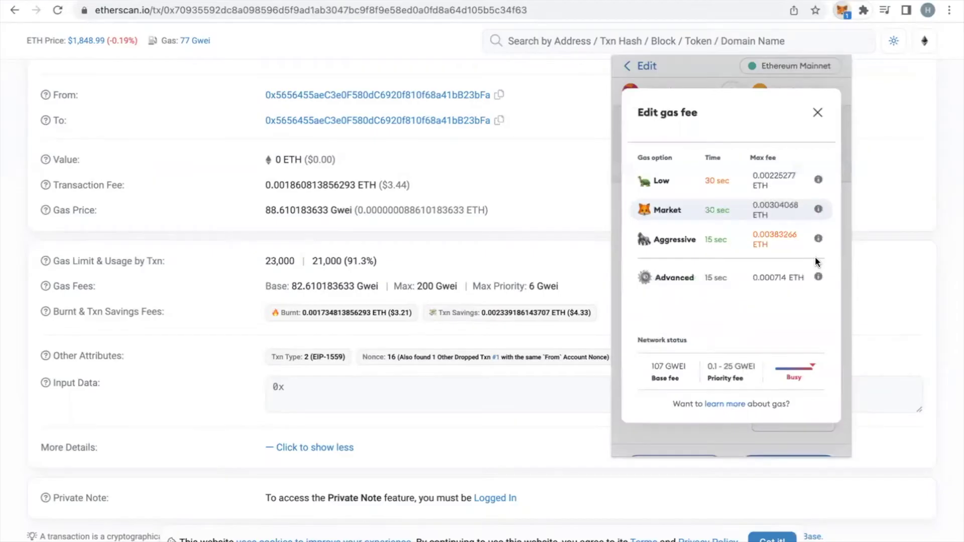
Switch to Advanced gas fees and change the max base fee from 34 to 200 GWEI
{"action": "left_click", "coordinate": [679, 279]}
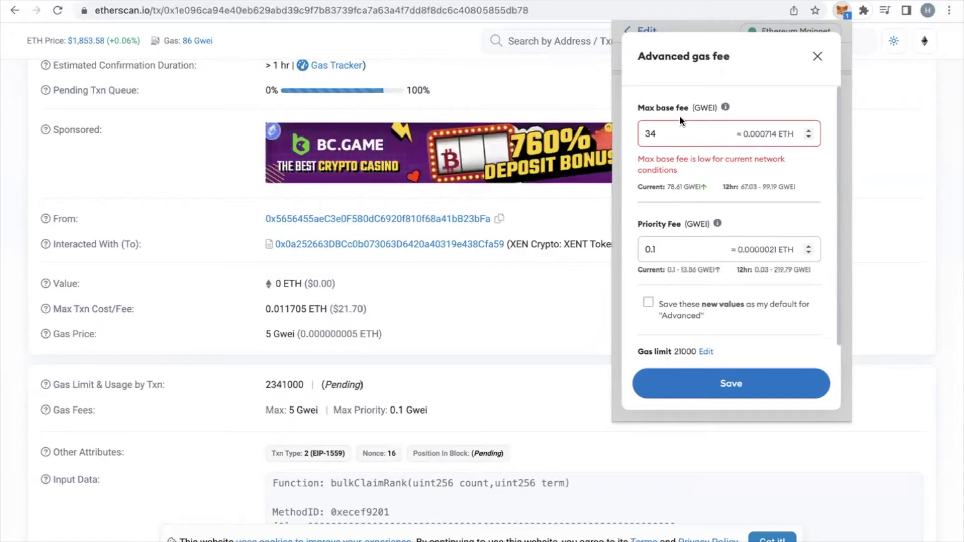
{"action": "left_click", "coordinate": [656, 133]}
{"action": "left_click_drag", "start_coordinate": [656, 133], "coordinate": [641, 133]}
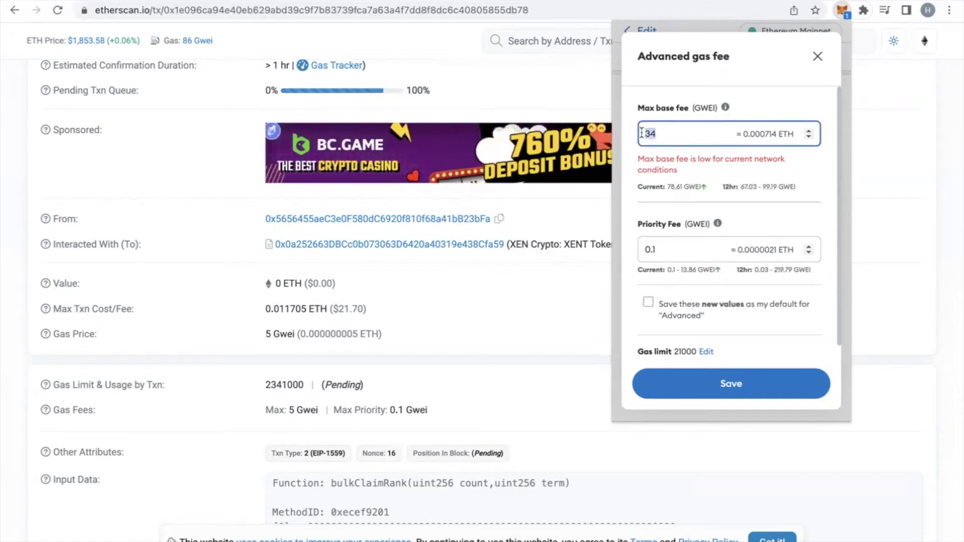
{"action": "type", "text": "200"}
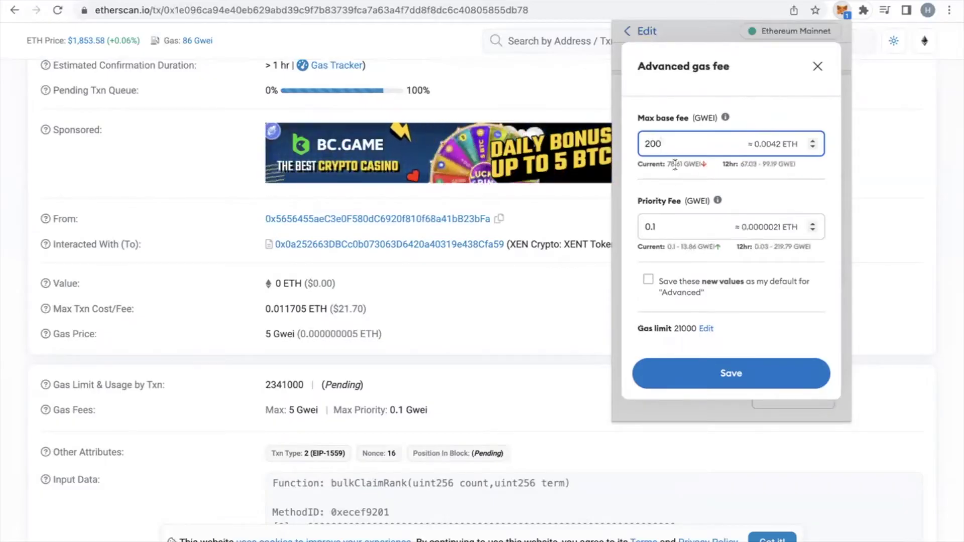
Change the priority fee from 0.1 to 6 GWEI
{"action": "left_click", "coordinate": [657, 226]}
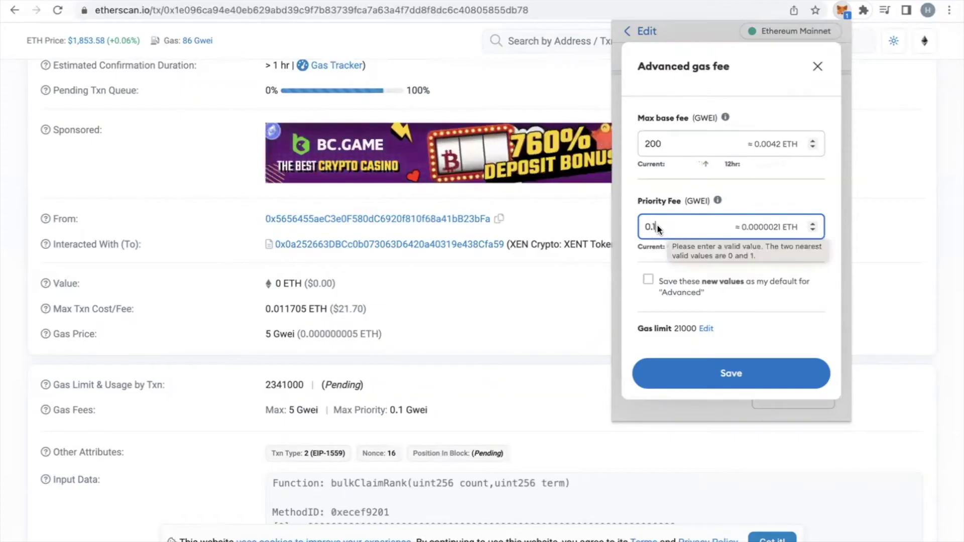
{"action": "double_click", "coordinate": [648, 224]}
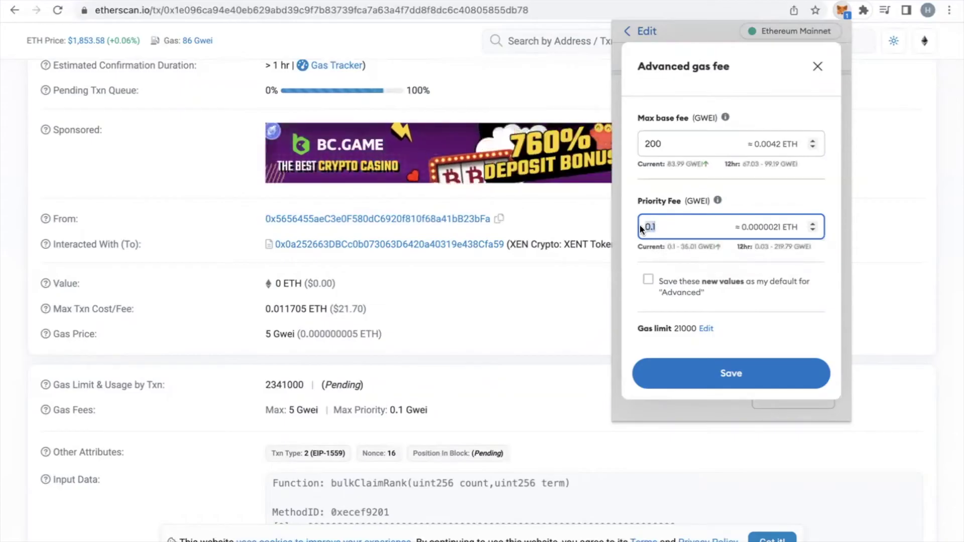
{"action": "type", "text": "6"}
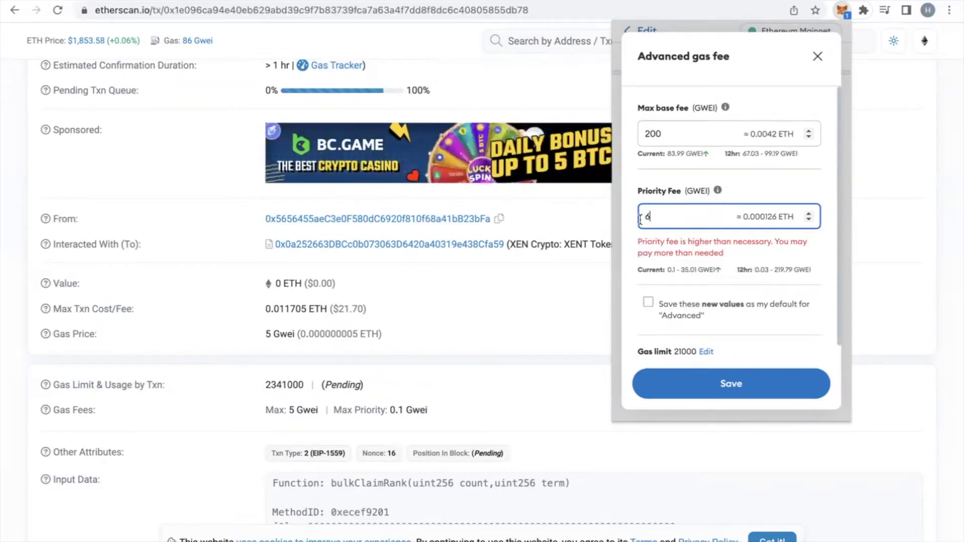
{"action": "scroll", "coordinate": [713, 242], "scroll_direction": "down", "scroll_amount": 1}
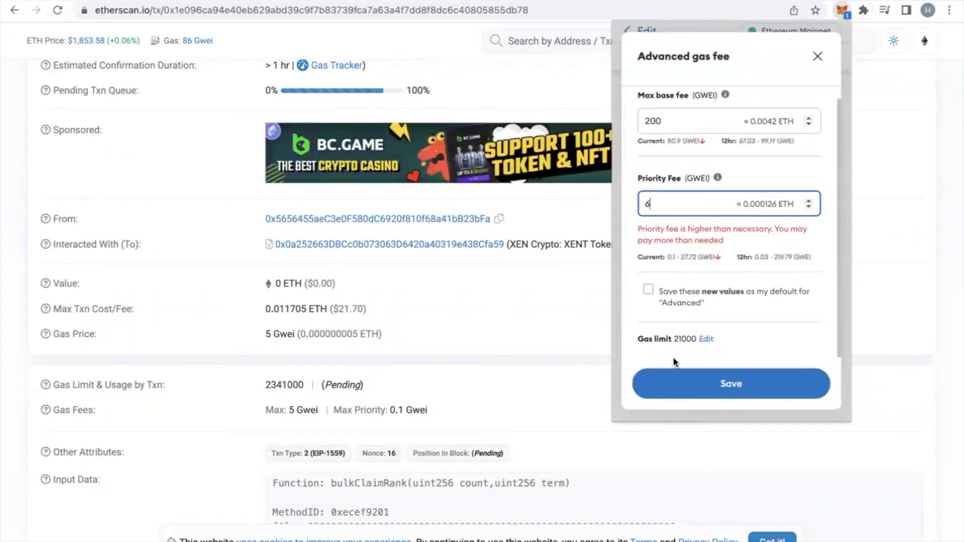
Edit the gas limit from 21000 to 23000
{"action": "left_click", "coordinate": [706, 340]}
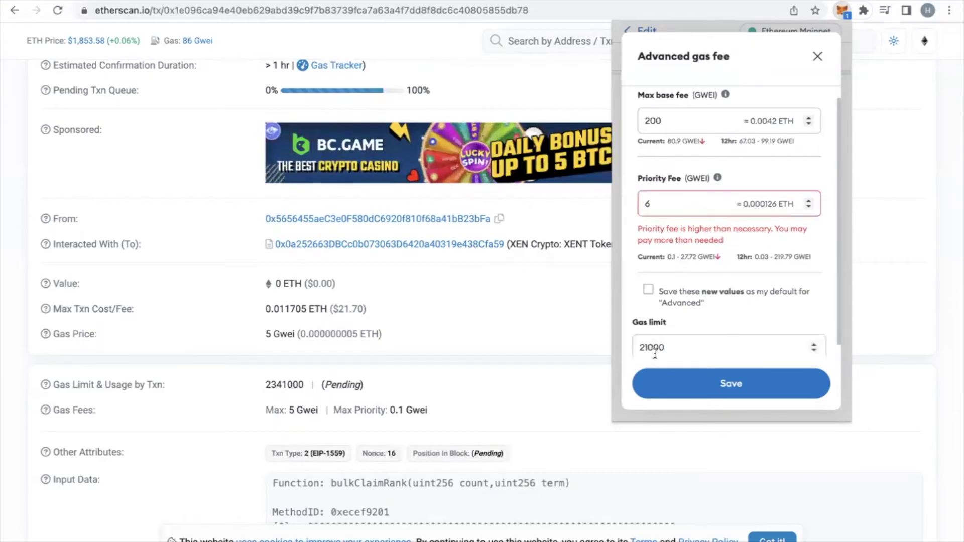
{"action": "left_click", "coordinate": [648, 347]}
{"action": "key", "text": "BackSpace"}
{"action": "type", "text": "3"}
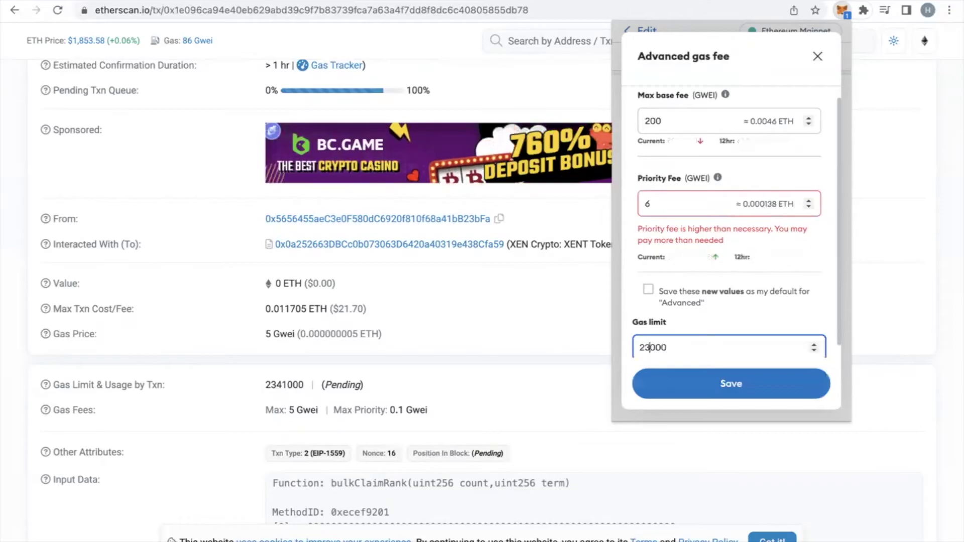
{"action": "scroll", "coordinate": [771, 320], "scroll_direction": "down", "scroll_amount": 1}
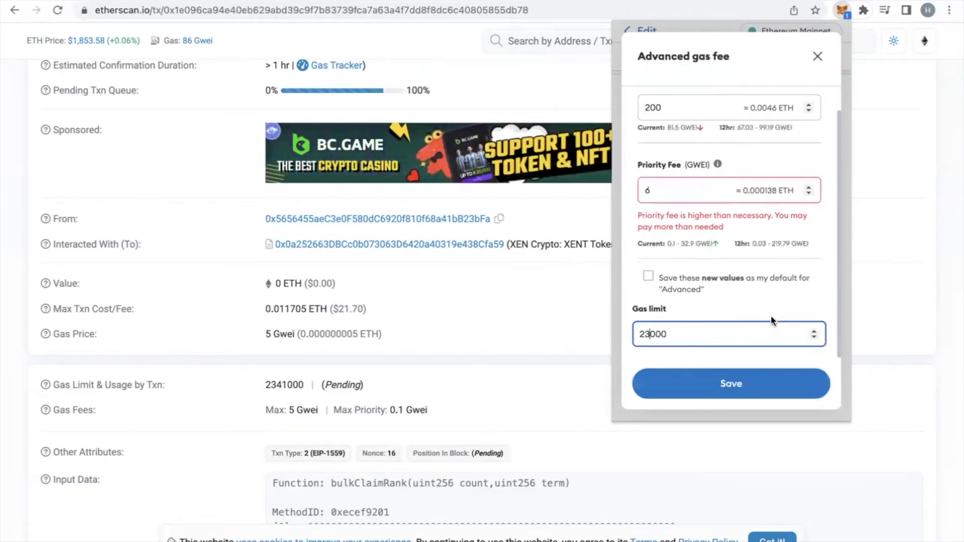
{"action": "scroll", "coordinate": [801, 273], "scroll_direction": "up", "scroll_amount": 1}
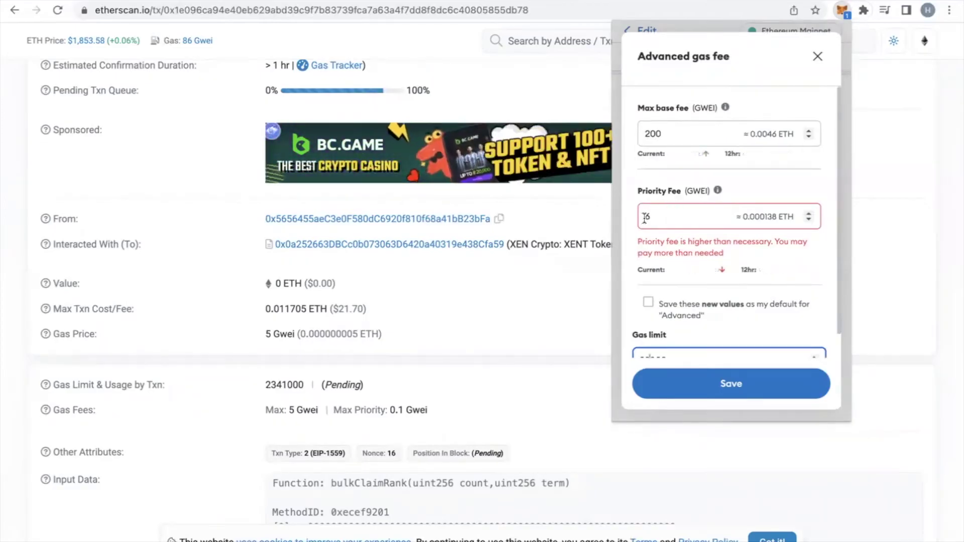
{"action": "scroll", "coordinate": [727, 245], "scroll_direction": "down", "scroll_amount": 1}
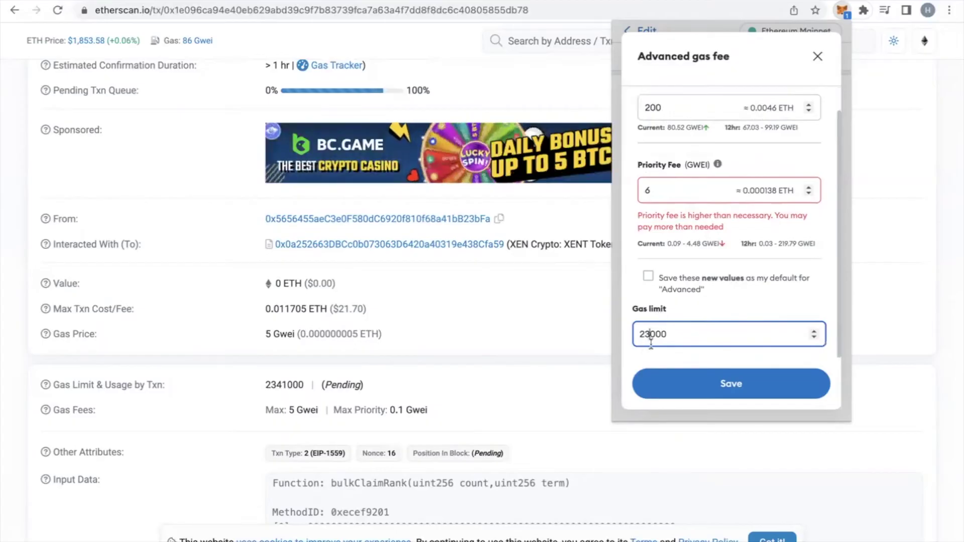
Save the custom gas fees, enter custom nonce 16 and confirm the replacement send
{"action": "left_click", "coordinate": [742, 384]}
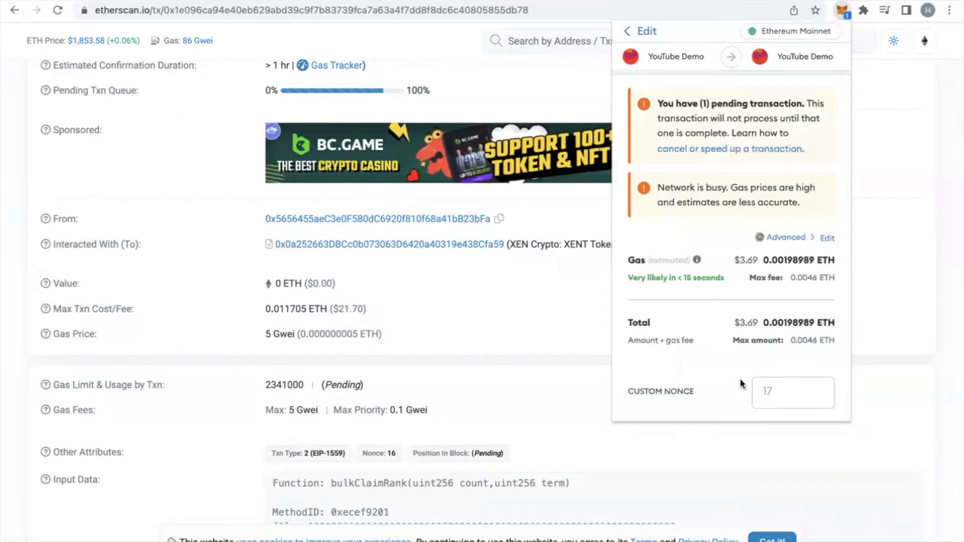
{"action": "scroll", "coordinate": [737, 341], "scroll_direction": "down", "scroll_amount": 2}
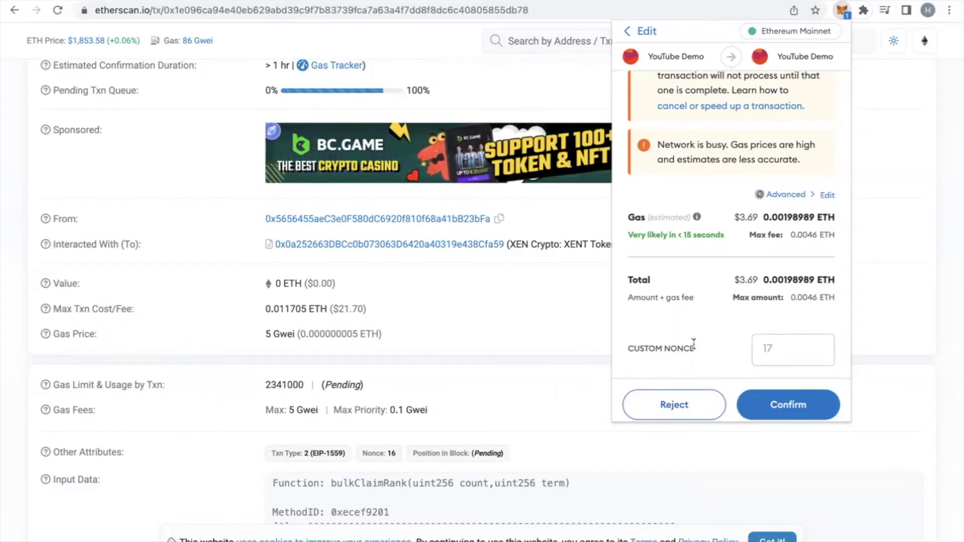
{"action": "left_click", "coordinate": [781, 346]}
{"action": "type", "text": "16"}
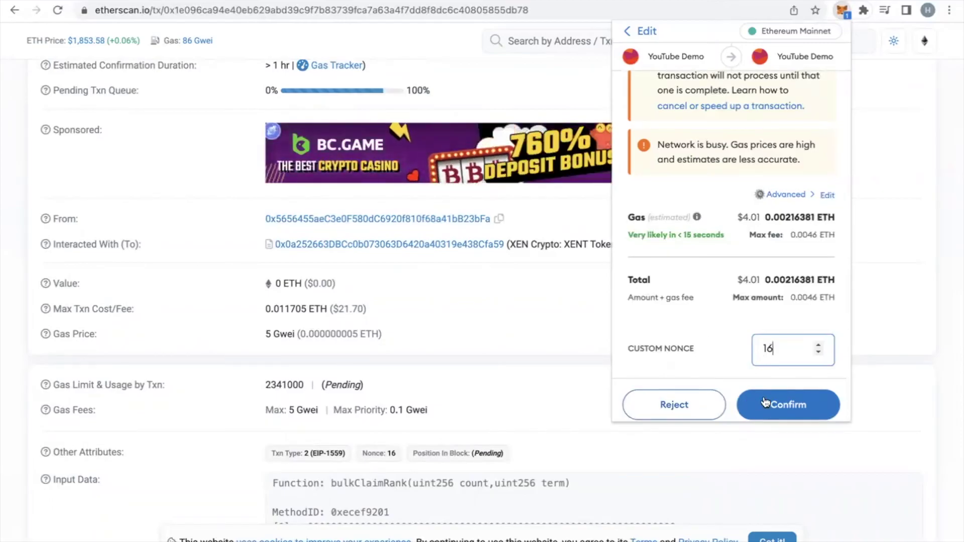
{"action": "left_click", "coordinate": [766, 402]}
Expand the stuck transaction's details to verify Dropped & Replaced, then open its From address page
{"action": "scroll", "coordinate": [492, 256], "scroll_direction": "up", "scroll_amount": 4}
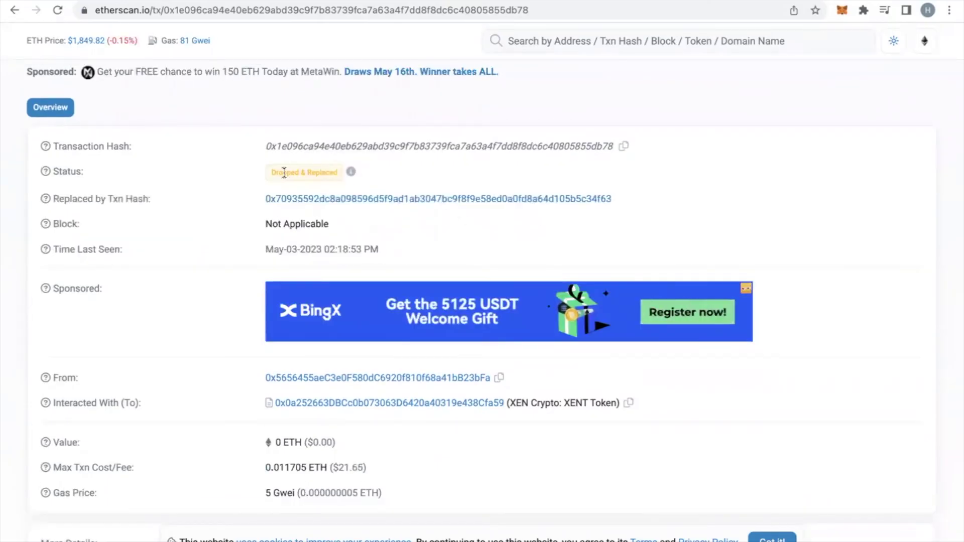
{"action": "scroll", "coordinate": [429, 208], "scroll_direction": "down", "scroll_amount": 5}
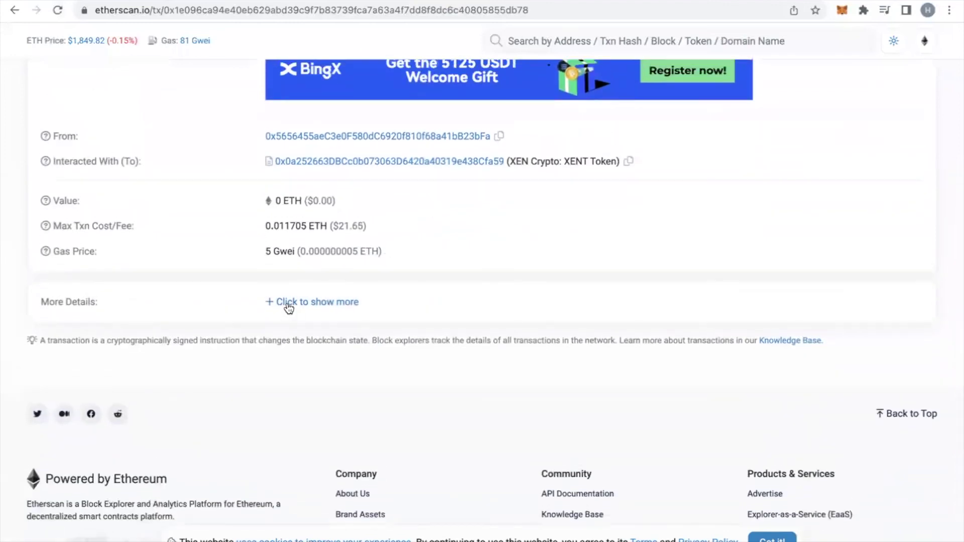
{"action": "left_click", "coordinate": [286, 302]}
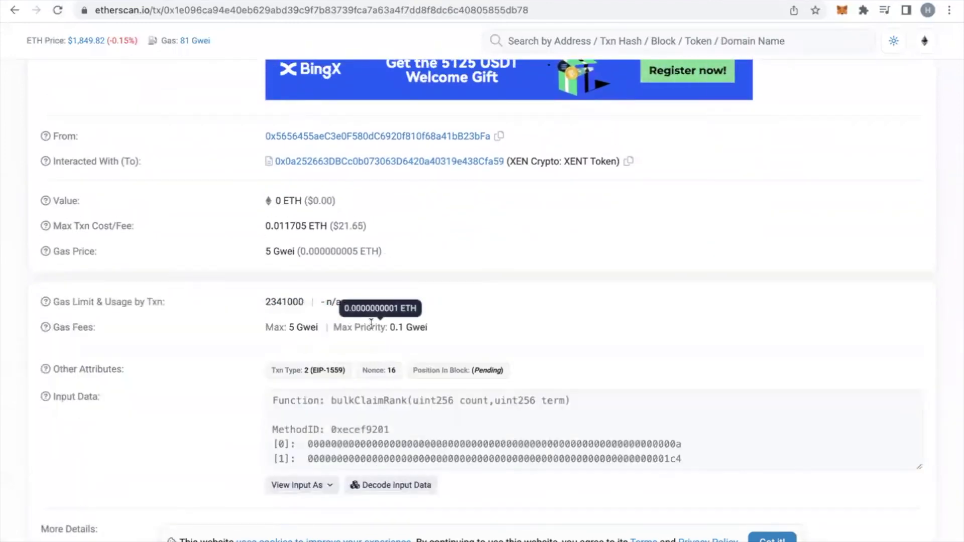
{"action": "scroll", "coordinate": [381, 327], "scroll_direction": "up", "scroll_amount": 6}
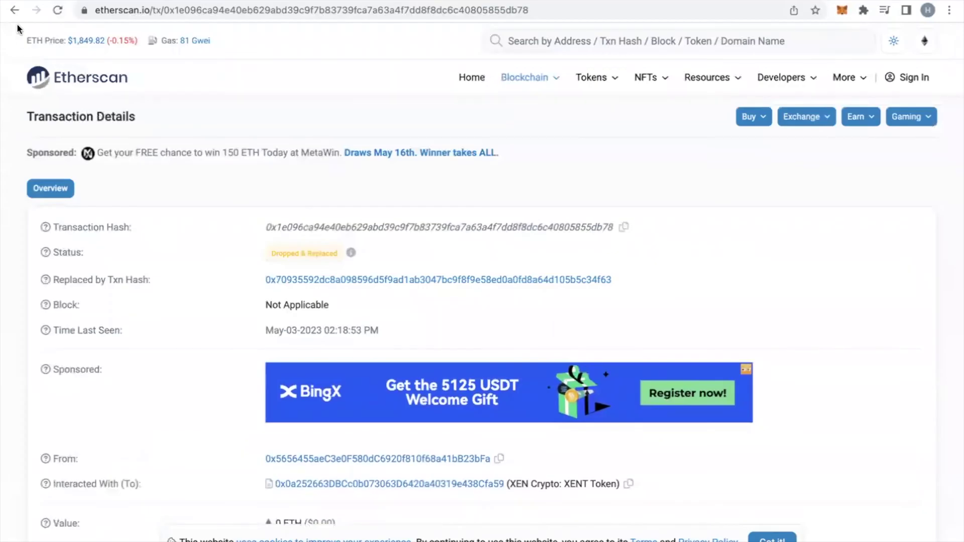
{"action": "scroll", "coordinate": [444, 299], "scroll_direction": "down", "scroll_amount": 3}
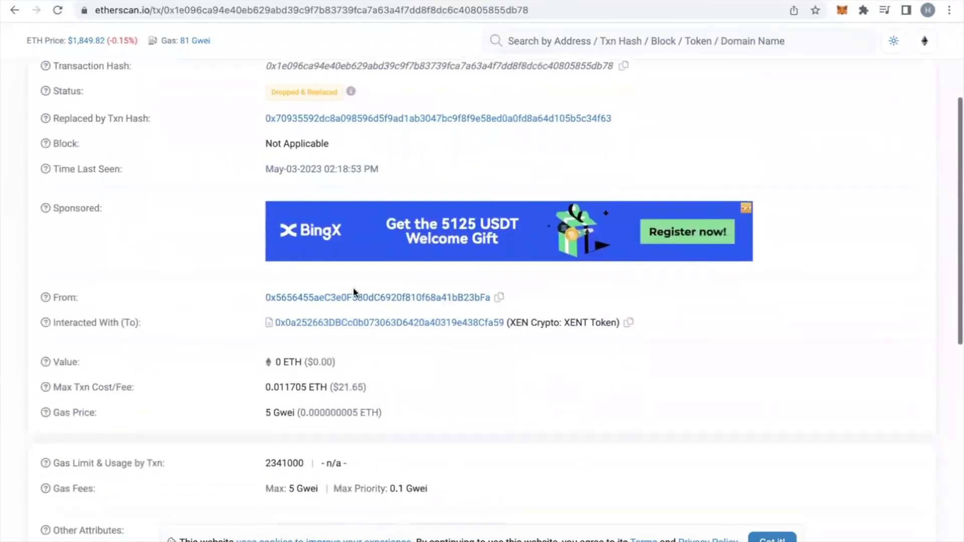
{"action": "left_click", "coordinate": [406, 298]}
{"action": "scroll", "coordinate": [408, 297], "scroll_direction": "down", "scroll_amount": 4}
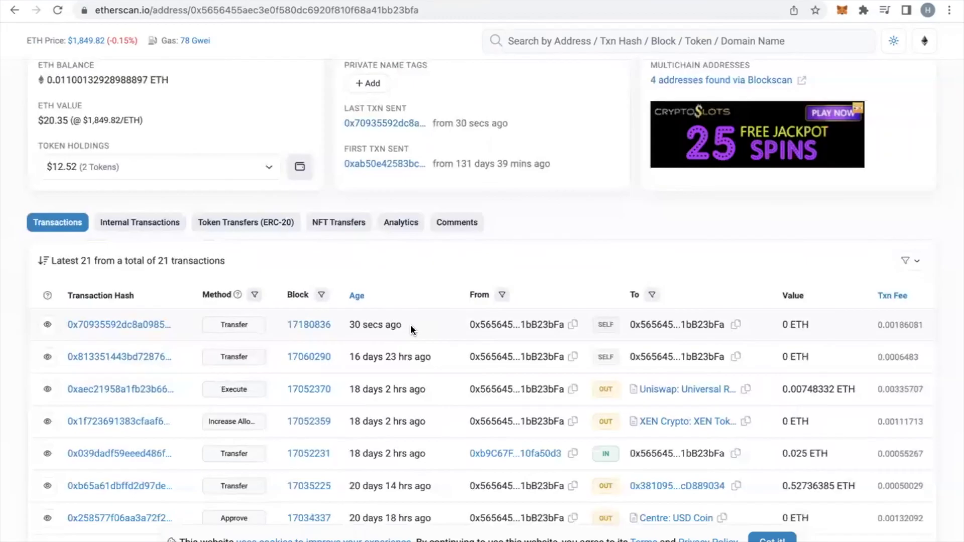
Open the newest 0 ETH self-transfer and review its Success status in block 17180836
{"action": "scroll", "coordinate": [410, 329], "scroll_direction": "up", "scroll_amount": 2}
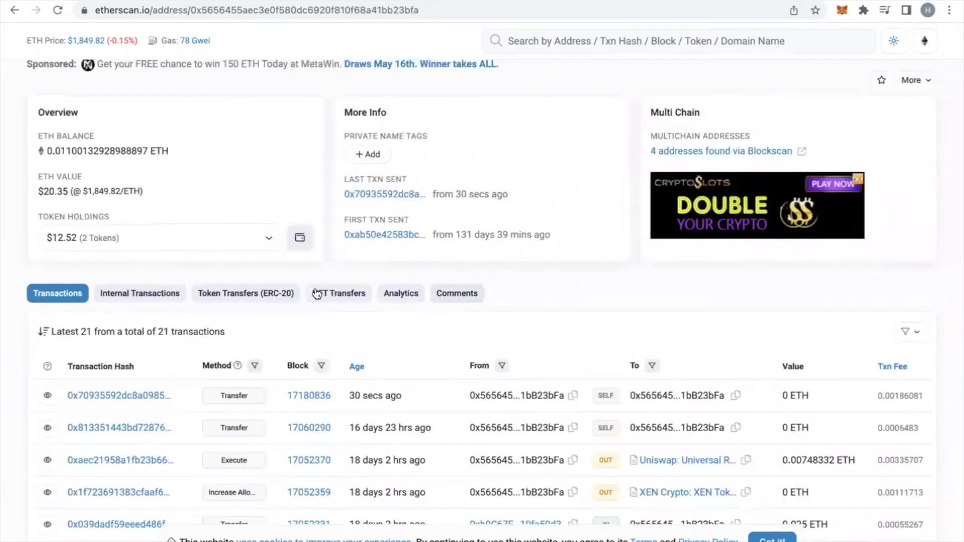
{"action": "left_click", "coordinate": [133, 396]}
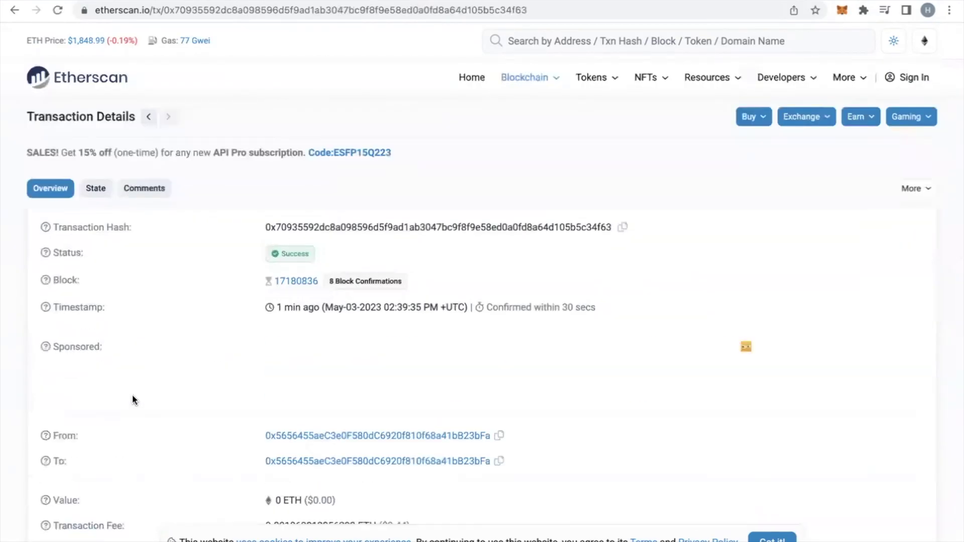
{"action": "scroll", "coordinate": [585, 261], "scroll_direction": "down", "scroll_amount": 5}
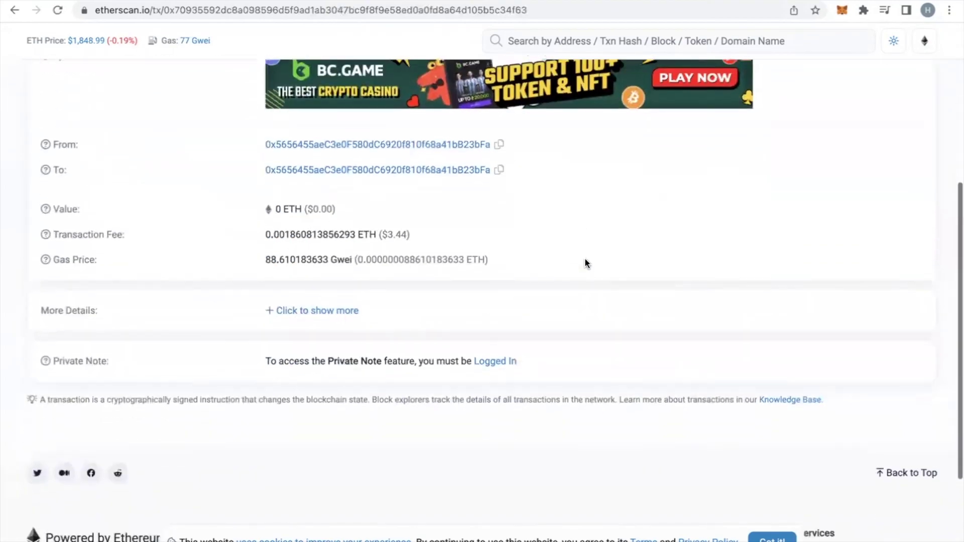
{"action": "scroll", "coordinate": [585, 258], "scroll_direction": "down", "scroll_amount": 1}
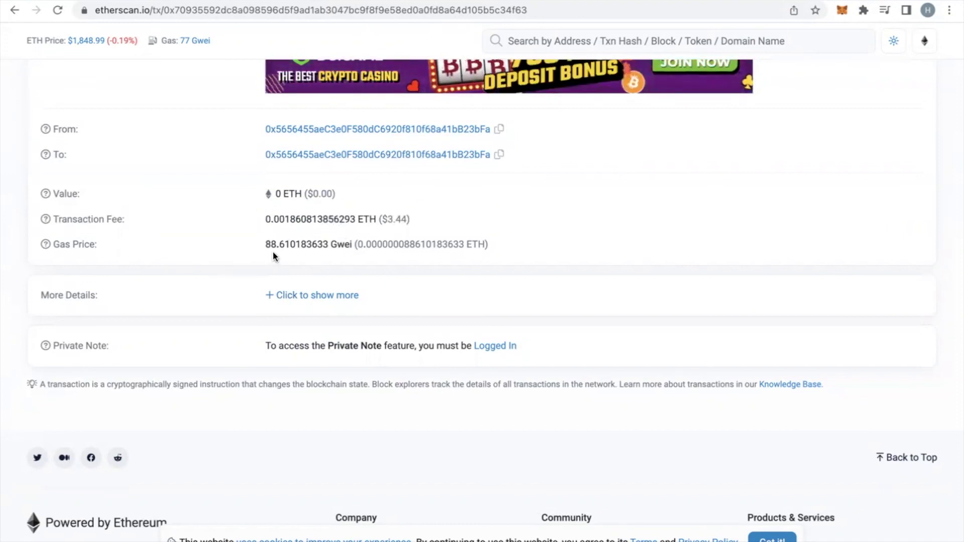
{"action": "scroll", "coordinate": [586, 225], "scroll_direction": "up", "scroll_amount": 1}
{"action": "scroll", "coordinate": [587, 230], "scroll_direction": "up", "scroll_amount": 6}
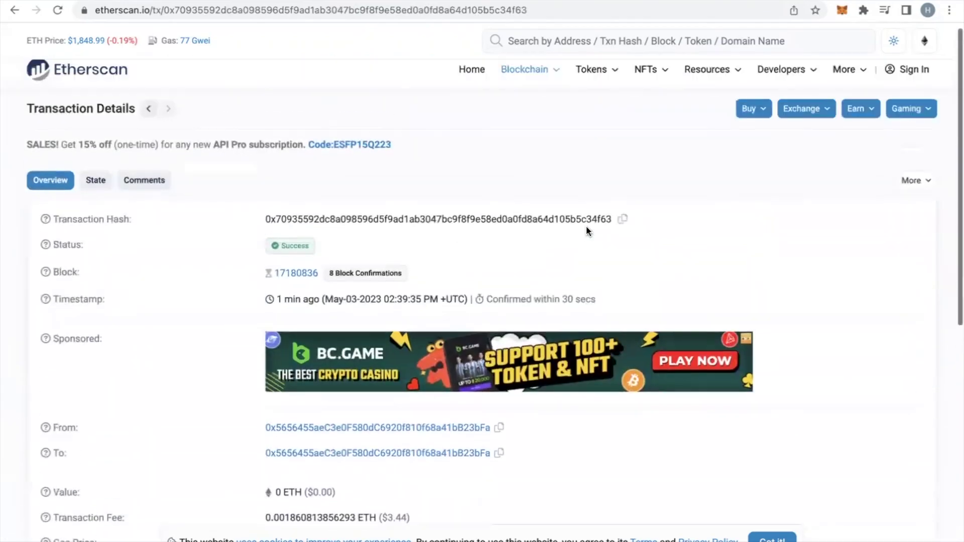
{"action": "scroll", "coordinate": [586, 227], "scroll_direction": "down", "scroll_amount": 5}
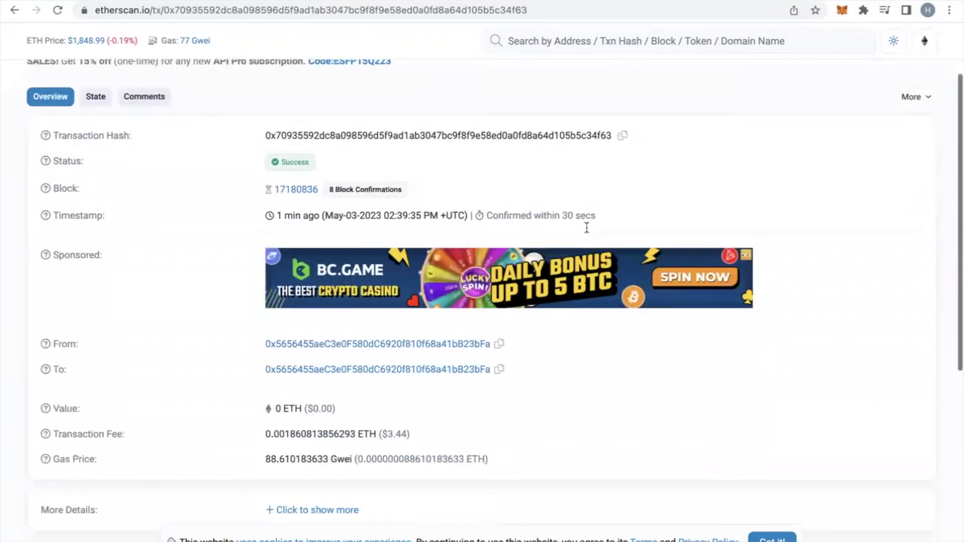